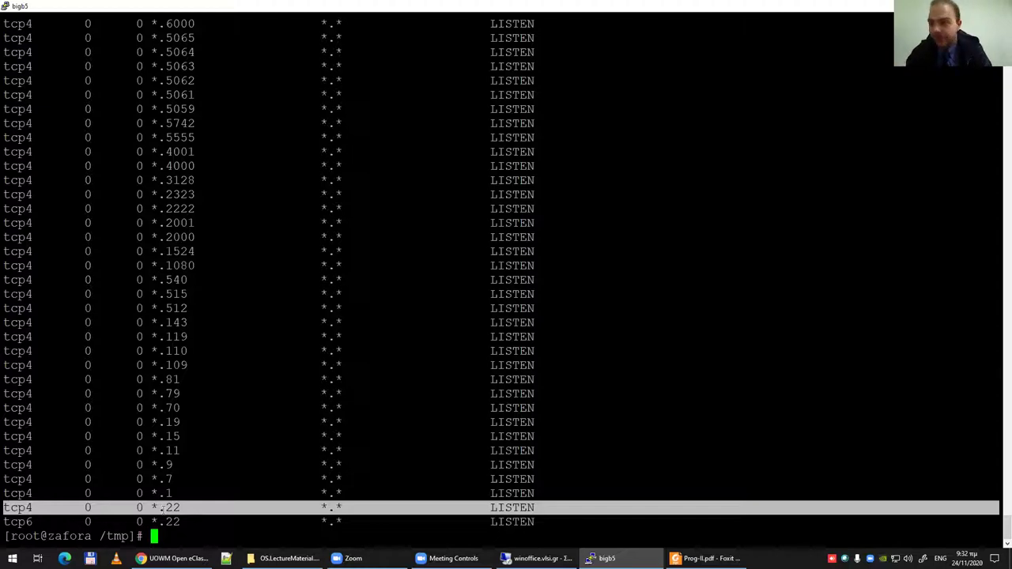
# Highlight the tcp4 protocol and the *.22 local address in the IPv4 entry for port 22.
pyautogui.click(140, 510)
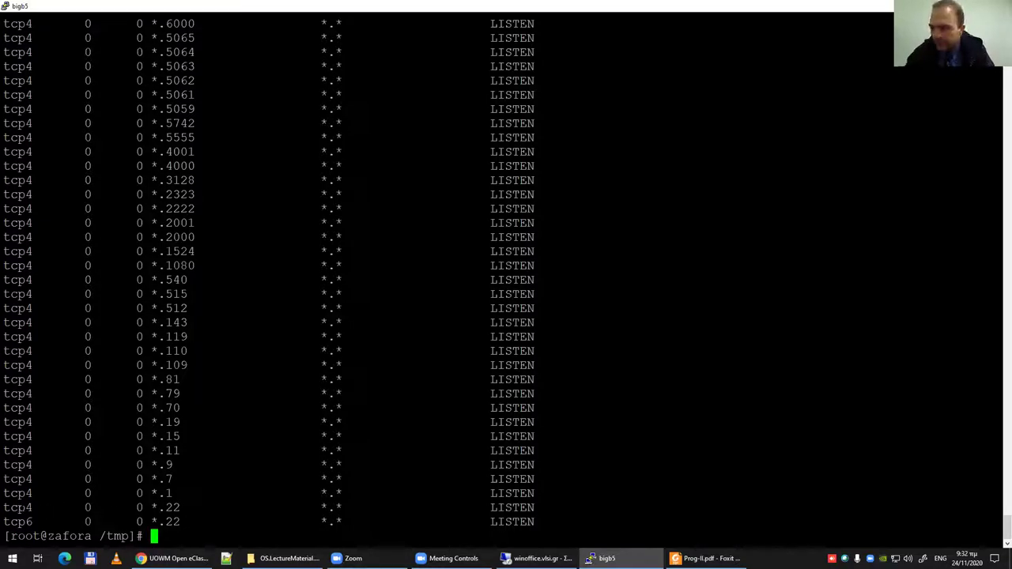
pyautogui.moveTo(8, 508); pyautogui.dragTo(29, 508)
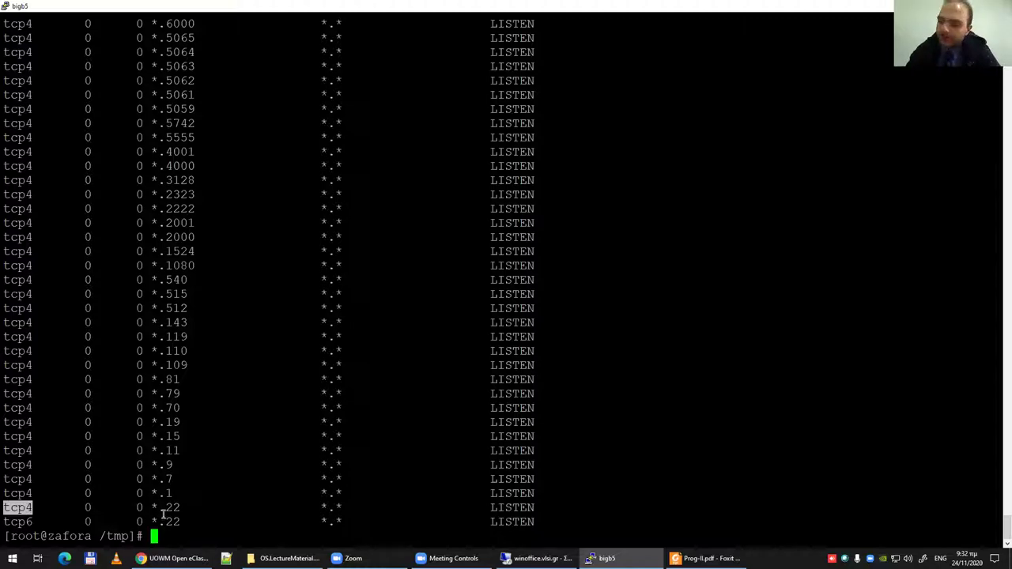
pyautogui.moveTo(145, 508); pyautogui.dragTo(187, 507)
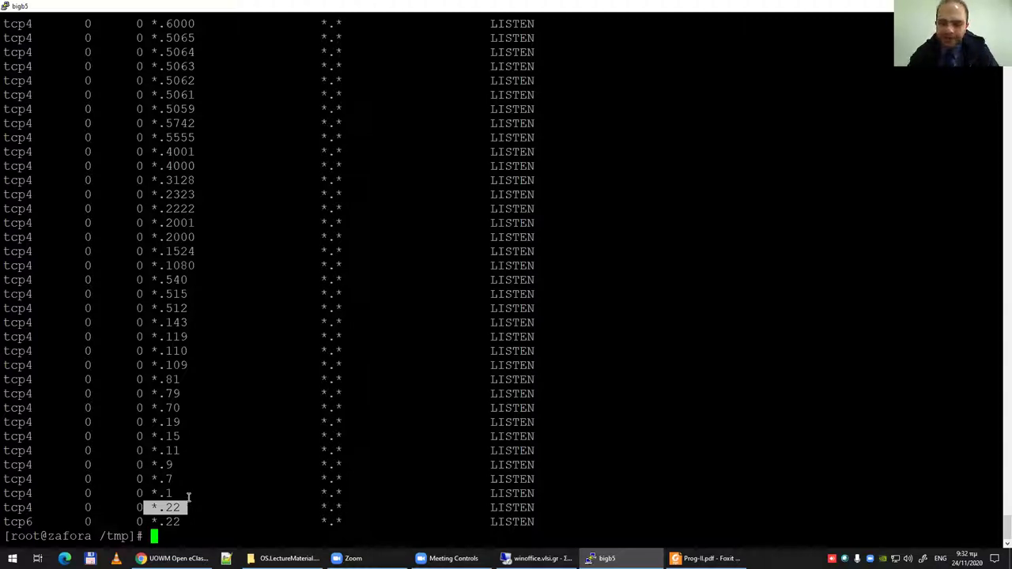
# Search the system for socket files with locate .sock and highlight the syslogd entry in the output.
pyautogui.write('locate .sock')
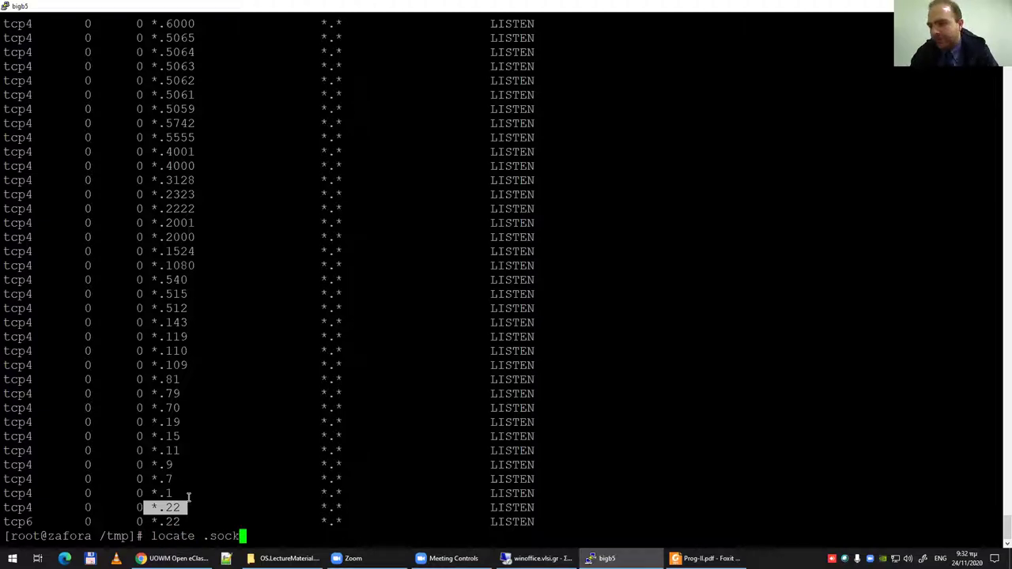
pyautogui.press('Return')
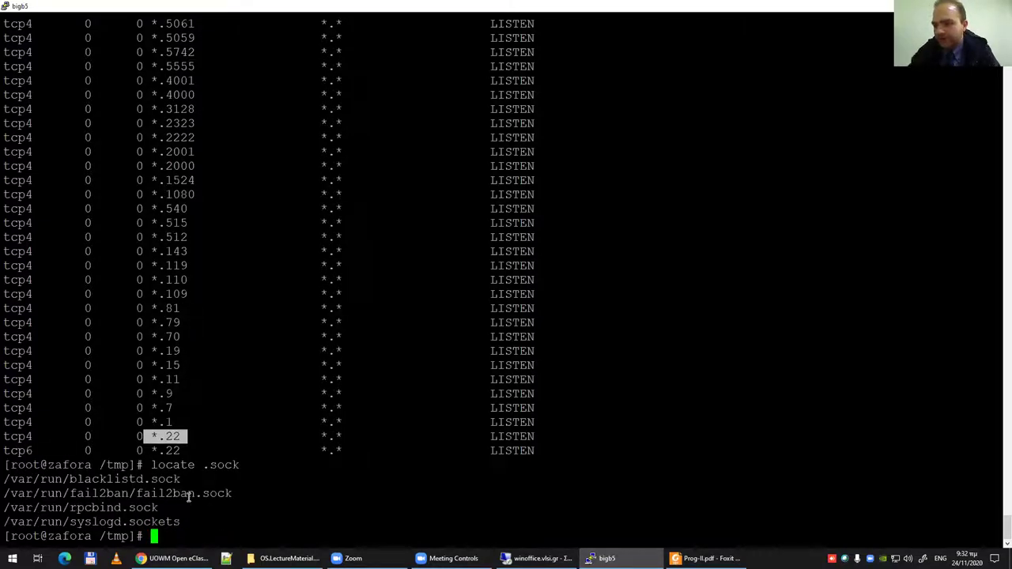
pyautogui.doubleClick(76, 523)
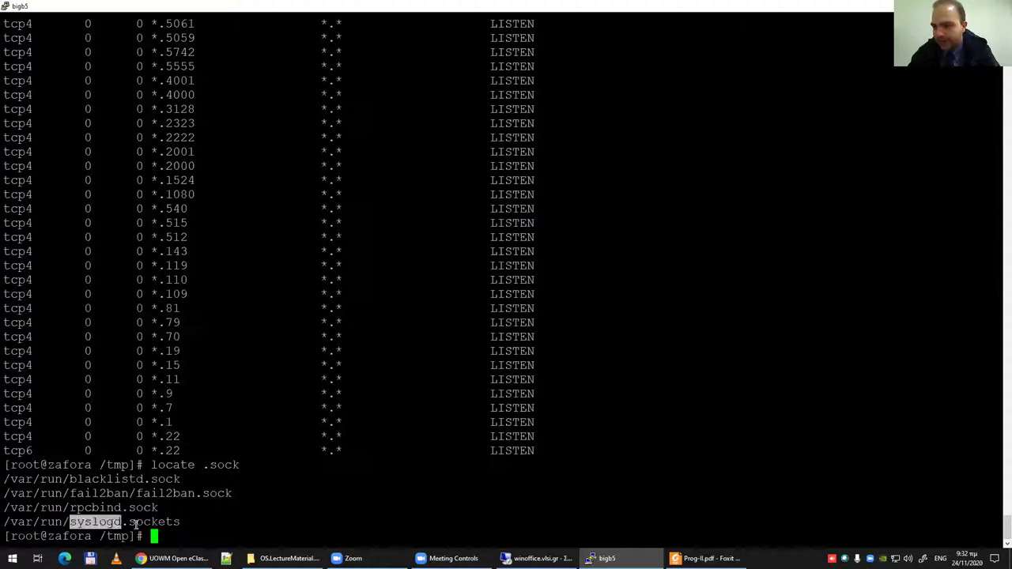
pyautogui.click(134, 524)
# Show the detailed listing of /var/run/rpcbind.sock with ls -al, copying the path from the locate output.
pyautogui.tripleClick(127, 510)
pyautogui.hotkey('ctrl', 'c')
pyautogui.write('ls -al')
pyautogui.rightClick(70, 500)
pyautogui.press('Return')
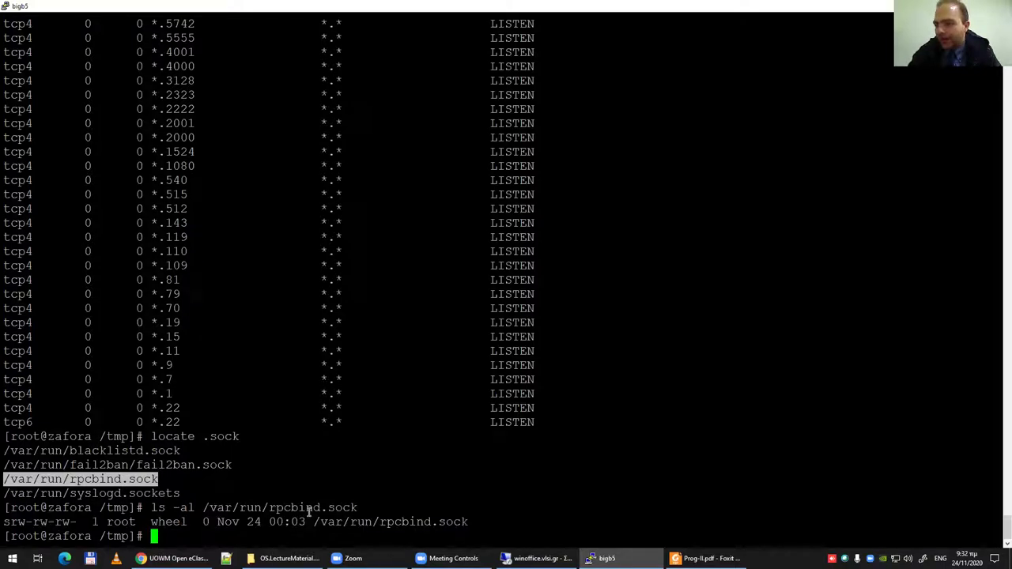
# Highlight the sock extension, the leading s file type and the permissions for others in the rpcbind.sock listing.
pyautogui.moveTo(439, 522); pyautogui.dragTo(465, 522)
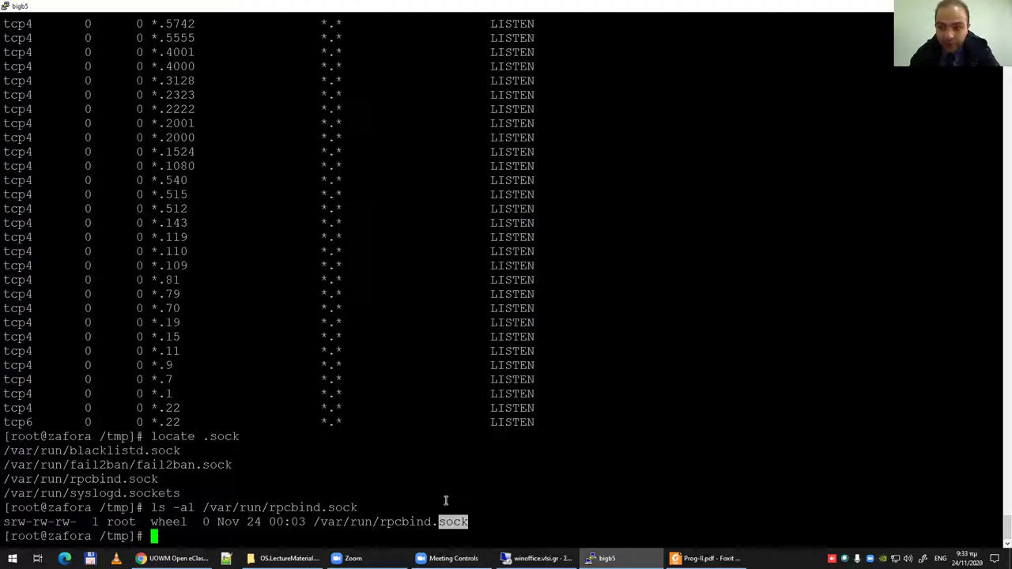
pyautogui.click(8, 521)
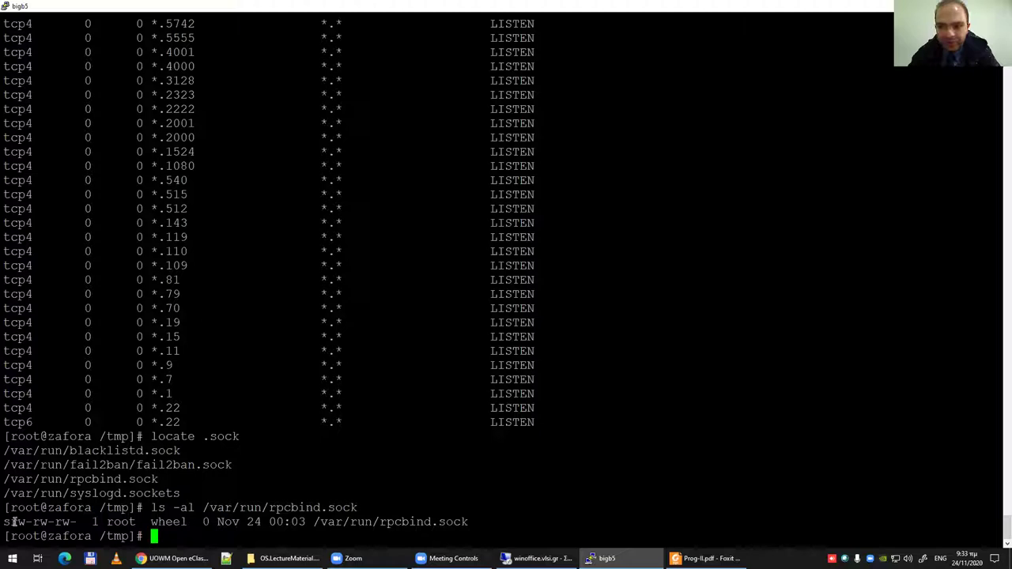
pyautogui.moveTo(11, 525); pyautogui.dragTo(6, 523)
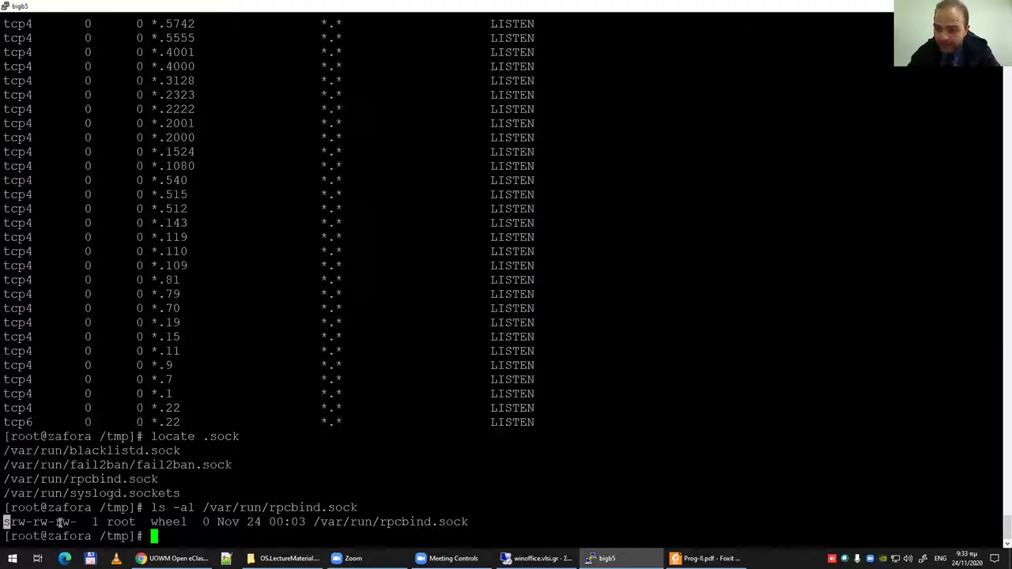
pyautogui.moveTo(54, 521); pyautogui.dragTo(77, 522)
pyautogui.click(297, 525)
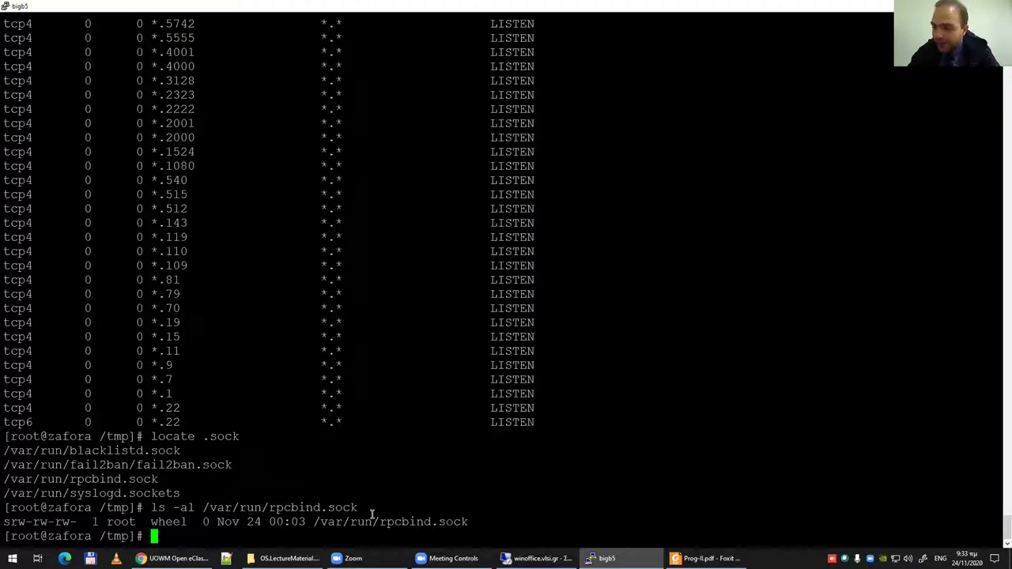
# Compare the rpcbind.sock file path with the *.22 network port by highlighting each of them.
pyautogui.moveTo(373, 522); pyautogui.dragTo(463, 523)
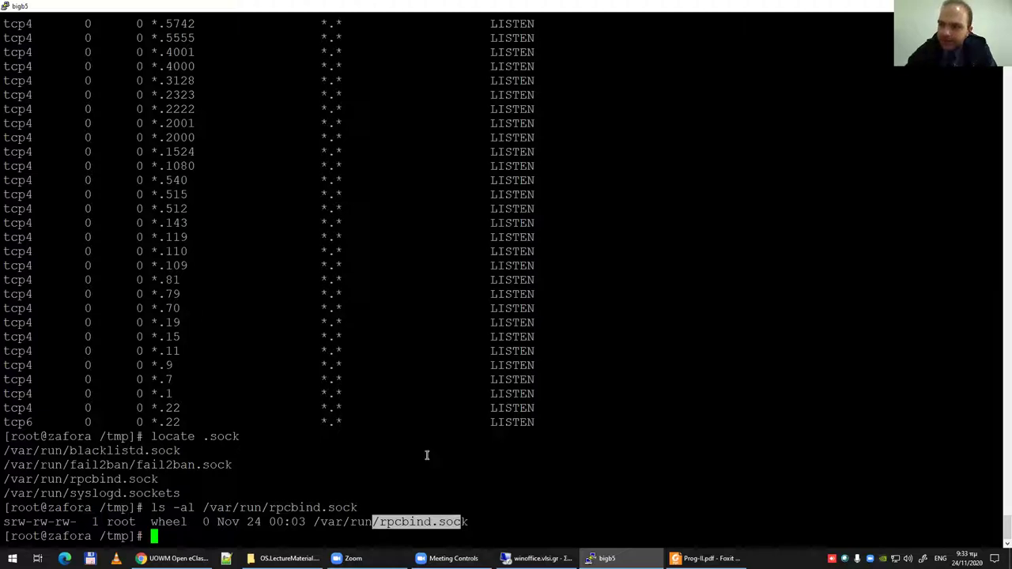
pyautogui.moveTo(152, 408); pyautogui.dragTo(180, 408)
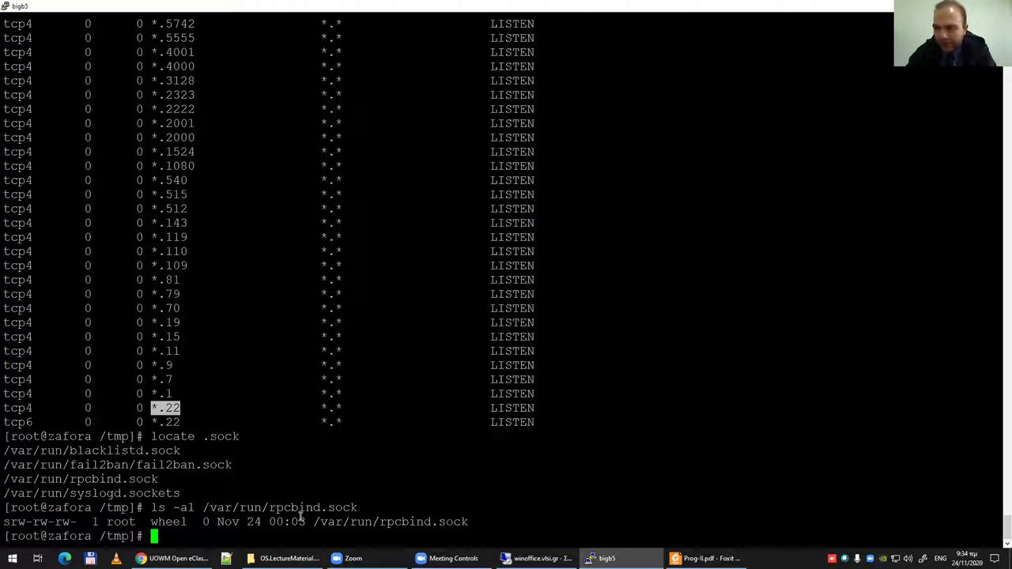
pyautogui.moveTo(202, 507); pyautogui.dragTo(353, 508)
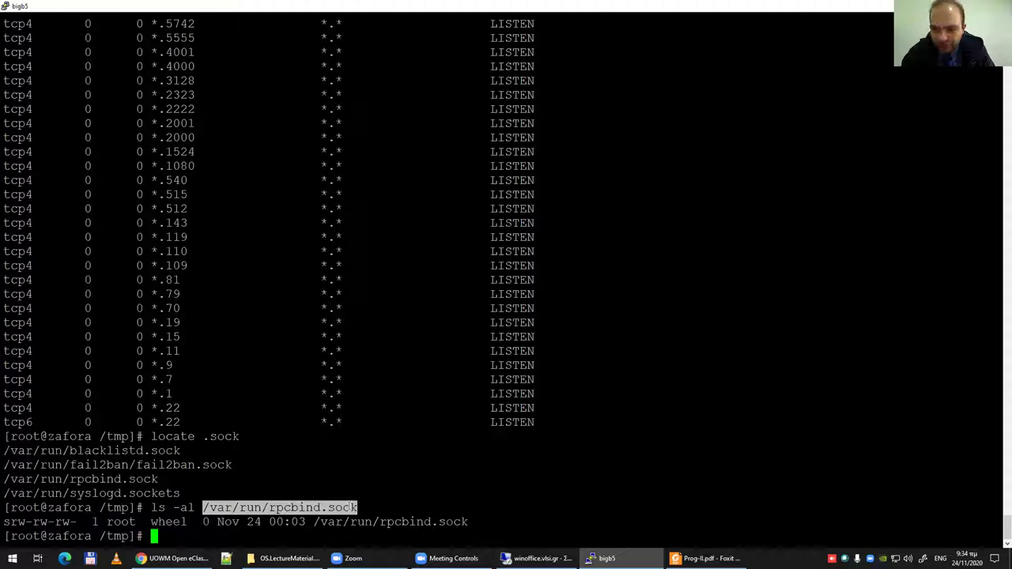
# Leave /tmp, change to the regular user's home directory and list all its files in long format.
pyautogui.write('cd')
pyautogui.press('Return')
pyautogui.write('cd ~mdasyg')
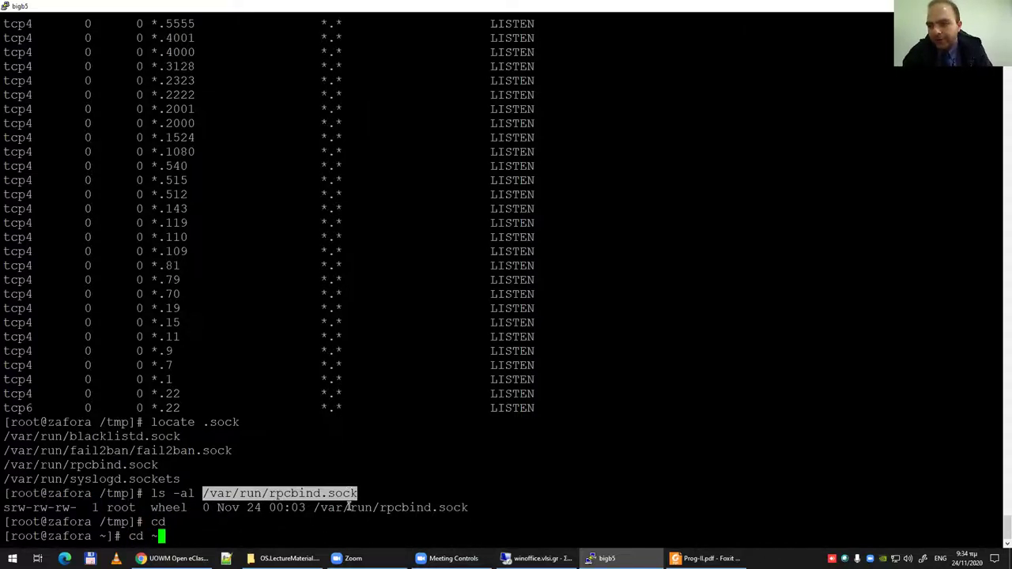
pyautogui.press('Return')
pyautogui.write('ls -al')
pyautogui.press('Return')
# Clear the screen, change into the mysql directory and list its contents with ls -al.
pyautogui.write('cd my')
pyautogui.hotkey('ctrl', 'l')
pyautogui.write('q')
pyautogui.press('BackSpace')
pyautogui.press('Tab')
pyautogui.press('Tab')
pyautogui.press('Tab')
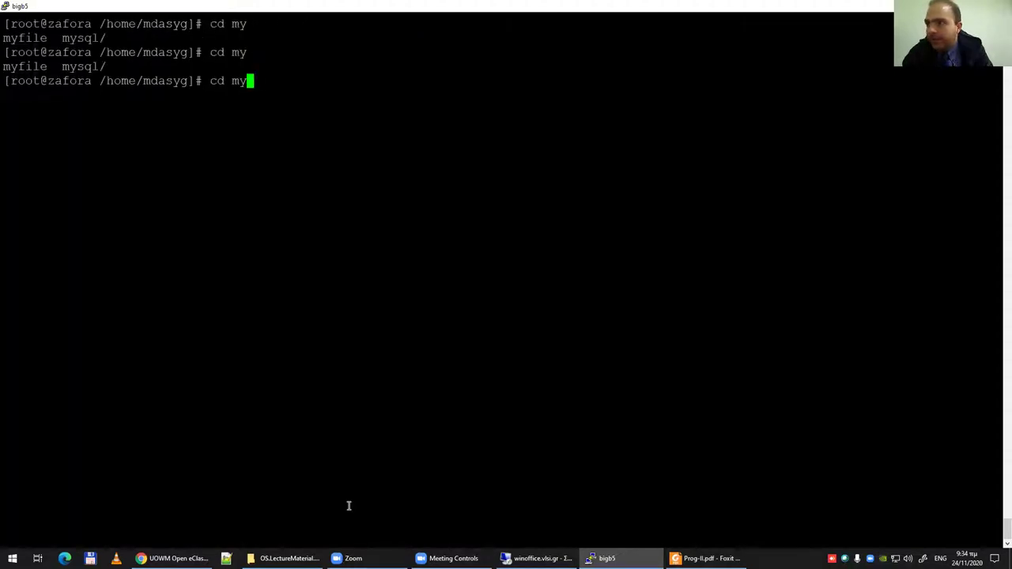
pyautogui.write('s')
pyautogui.press('Tab')
pyautogui.press('Return')
pyautogui.write('ls -al')
pyautogui.press('Return')
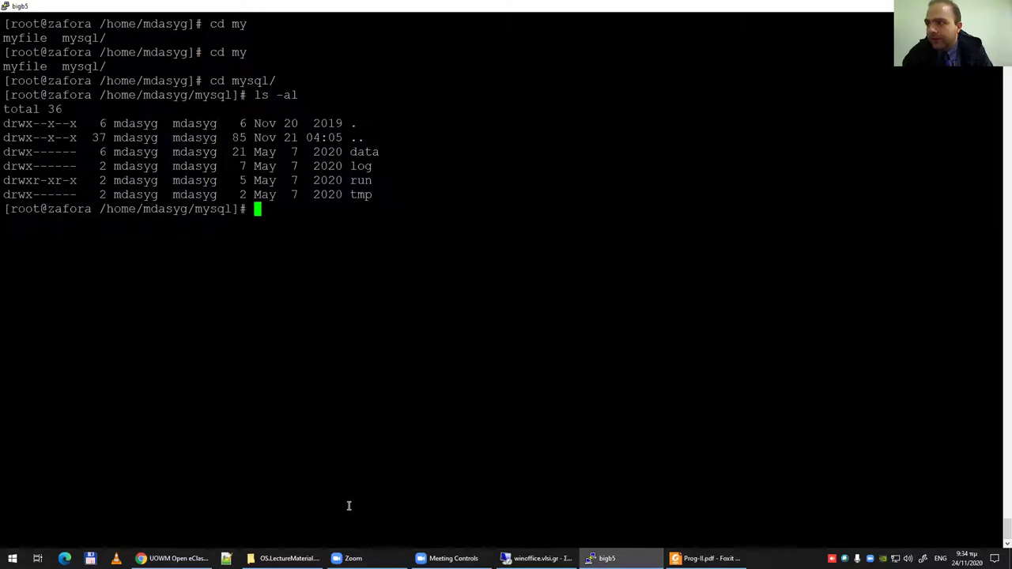
# Change into the run directory and list all its files with ls -la.
pyautogui.write('cd run')
pyautogui.press('Return')
pyautogui.write('ls -la')
pyautogui.press('Return')
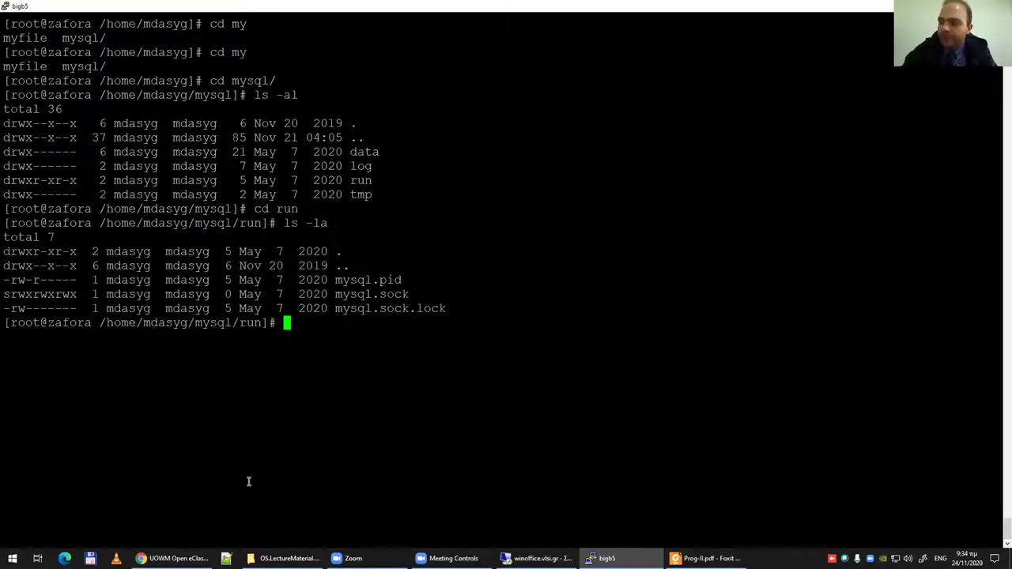
# Highlight the current mysql/run directory path in the prompt and the mysql.sock file name in the listing.
pyautogui.moveTo(104, 322); pyautogui.dragTo(253, 324)
pyautogui.click(246, 329)
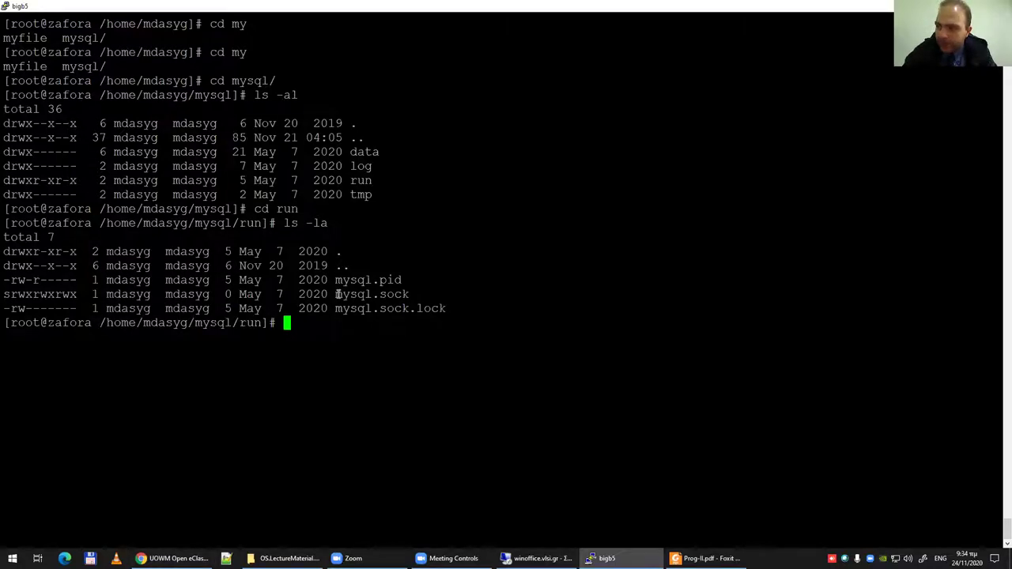
pyautogui.moveTo(335, 294); pyautogui.dragTo(409, 295)
pyautogui.moveTo(101, 323); pyautogui.dragTo(255, 326)
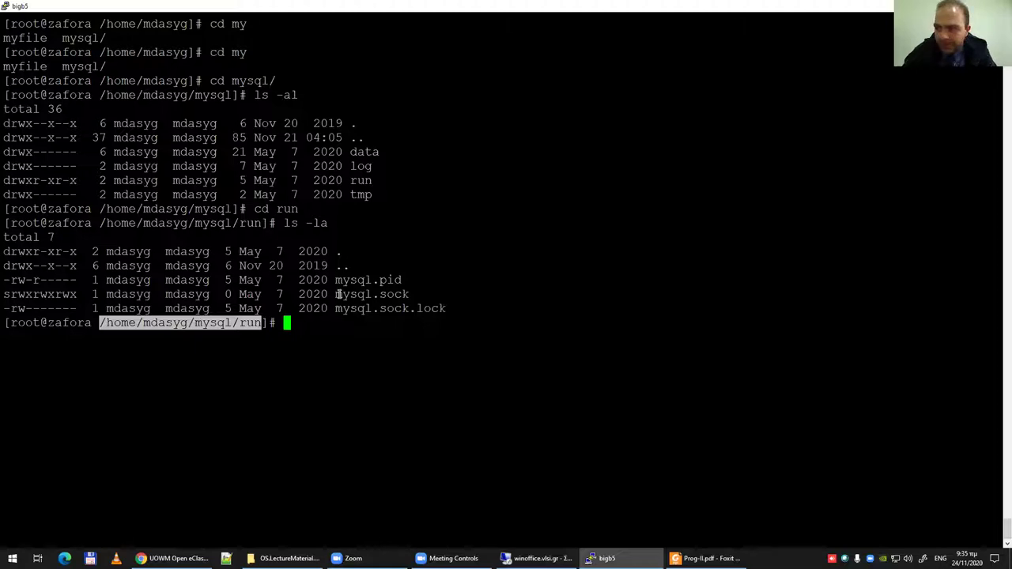
pyautogui.moveTo(334, 294); pyautogui.dragTo(408, 294)
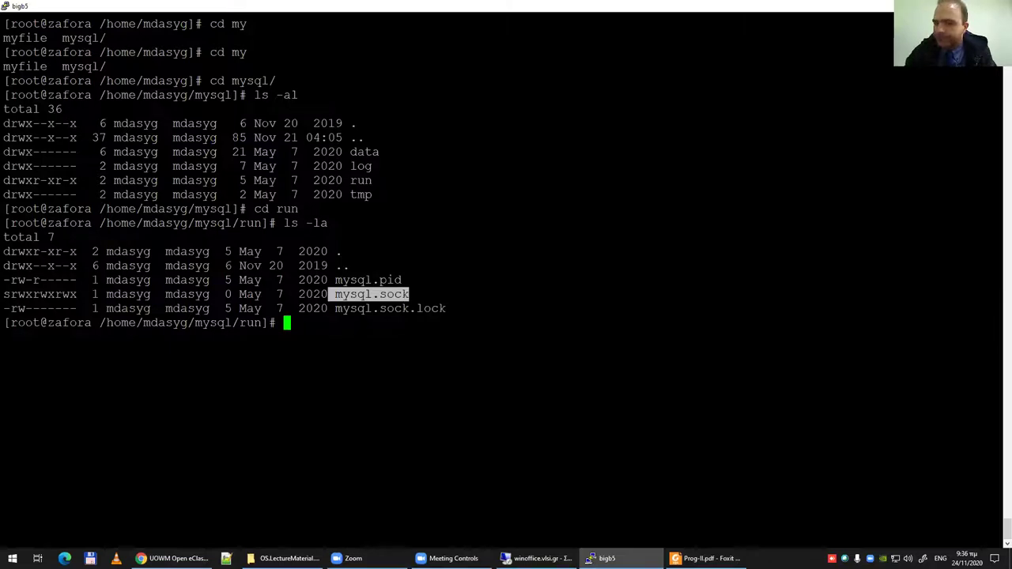
# Switch to the Prog-II.pdf lecture notes in Foxit Reader.
pyautogui.click(703, 558)
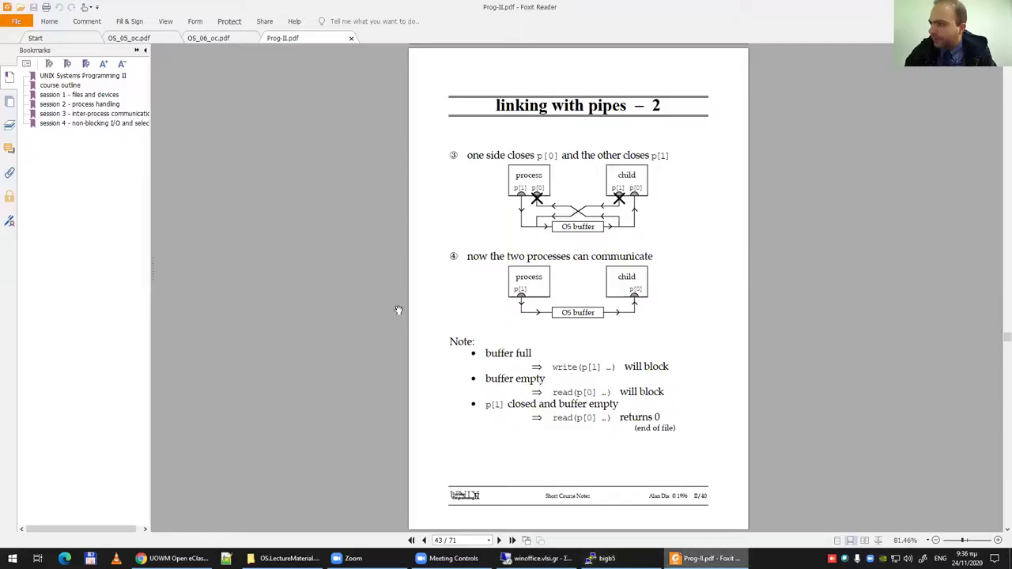